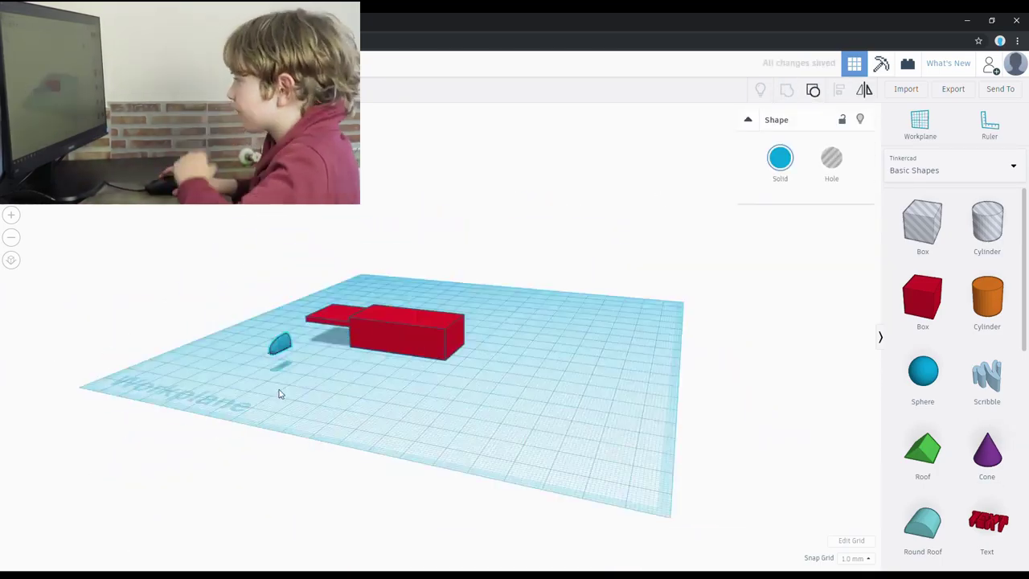
Step: Move the blue half-round fender onto the side edge of the thin front plate
scroll(346, 356, up, 4)
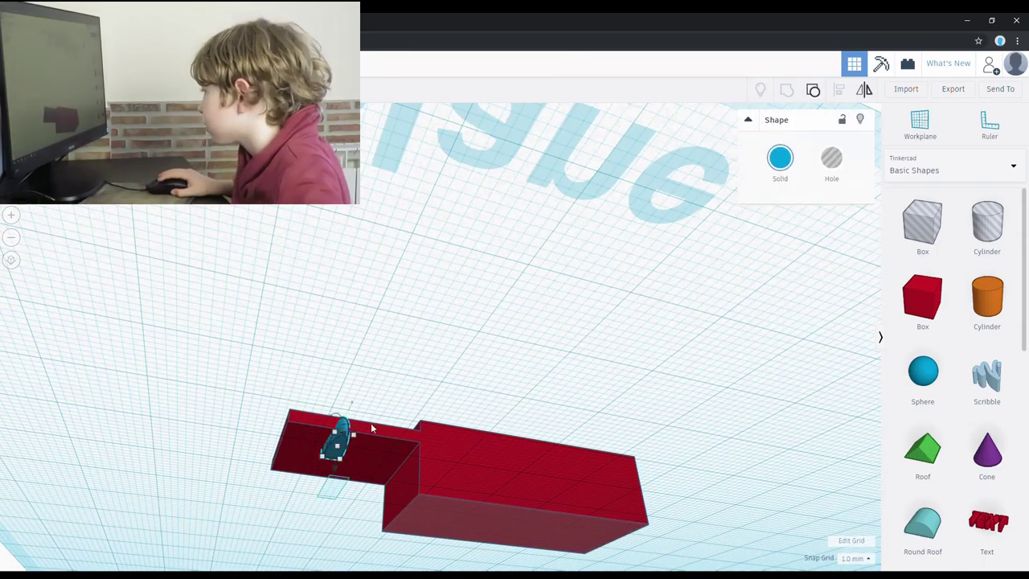
drag(396, 460, 397, 460)
click(370, 443)
click(358, 441)
right_drag(358, 442, 502, 384)
scroll(393, 423, down, 3)
right_drag(550, 435, 526, 502)
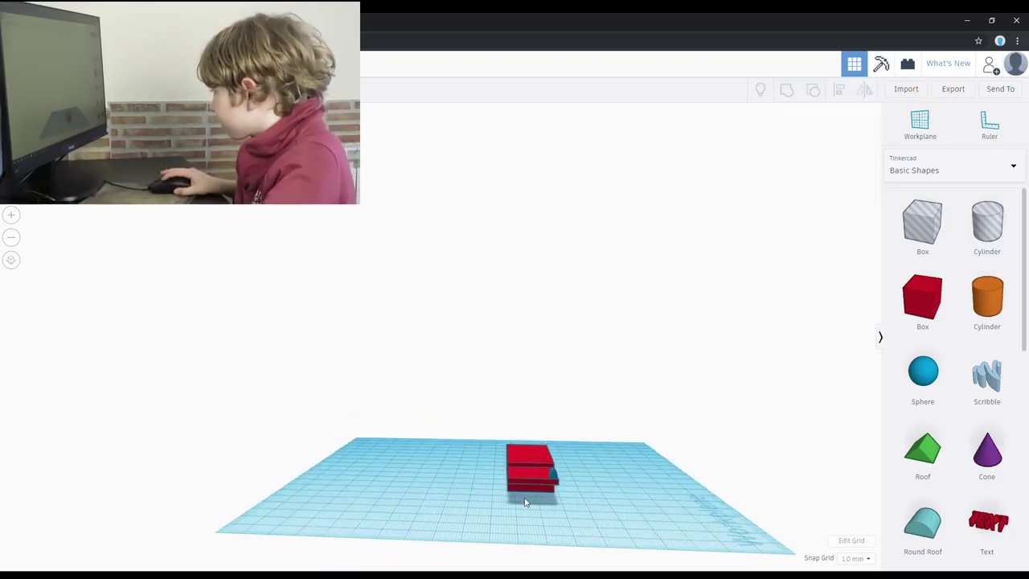
Step: Add a matching second blue fender on the opposite side of the front plate
key(ctrl+z)
right_drag(569, 454, 537, 529)
click(473, 483)
right_drag(503, 476, 562, 502)
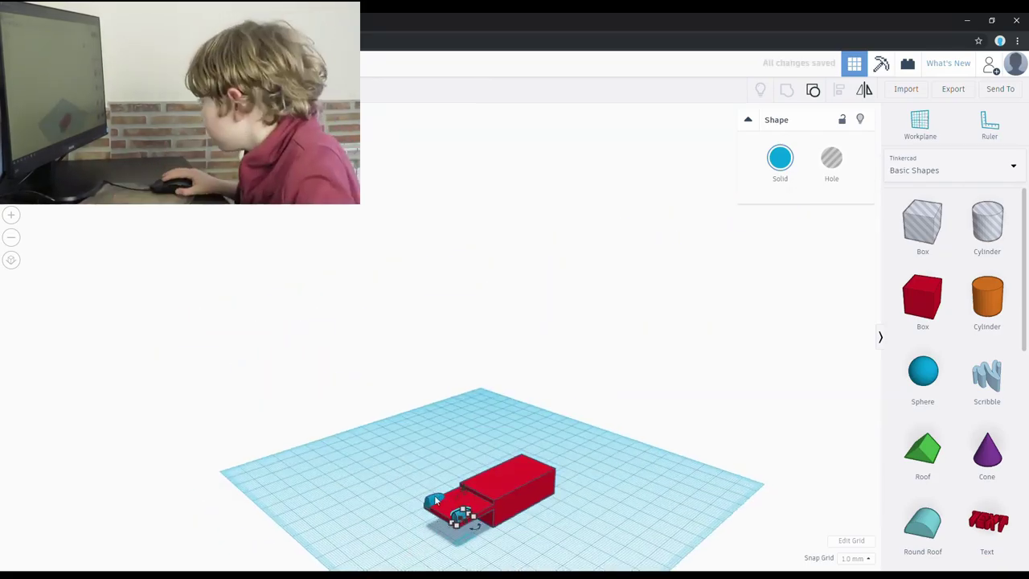
Step: Add a box beside the car body, flatten it to 2 mm and hollow it into a rectangular window frame
click(567, 505)
drag(922, 299, 607, 517)
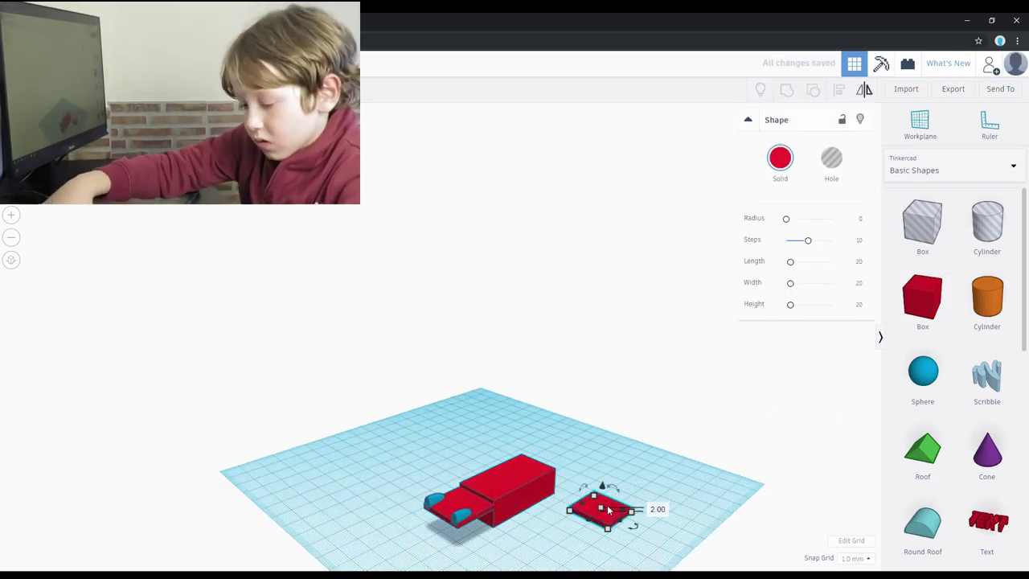
right_drag(598, 445, 469, 277)
click(701, 387)
click(451, 503)
shift+click(517, 368)
click(705, 289)
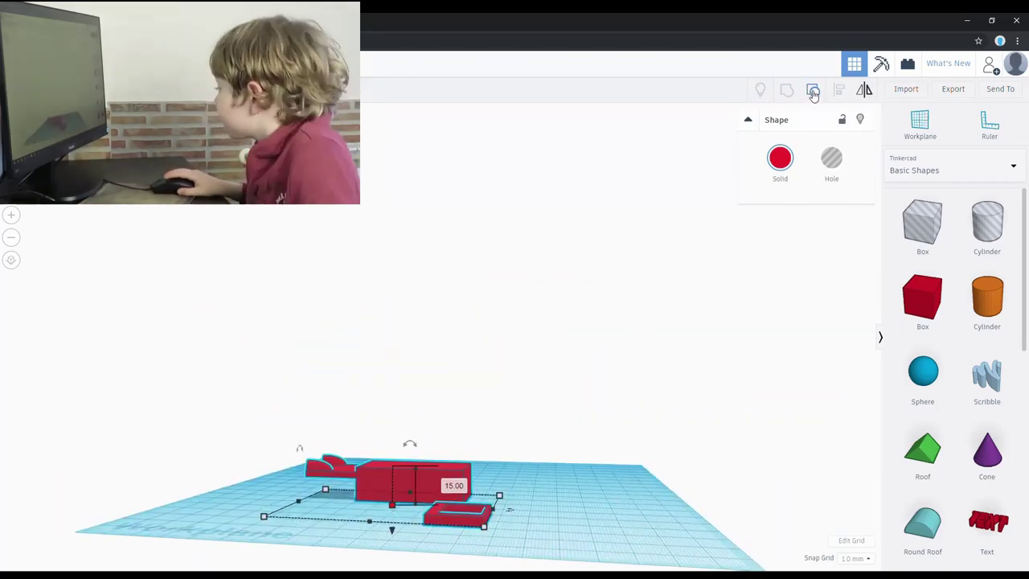
Step: Ungroup the window frame from the car body and group the frame's own parts as a separate object
click(813, 95)
click(692, 321)
click(462, 519)
shift+click(471, 447)
click(787, 90)
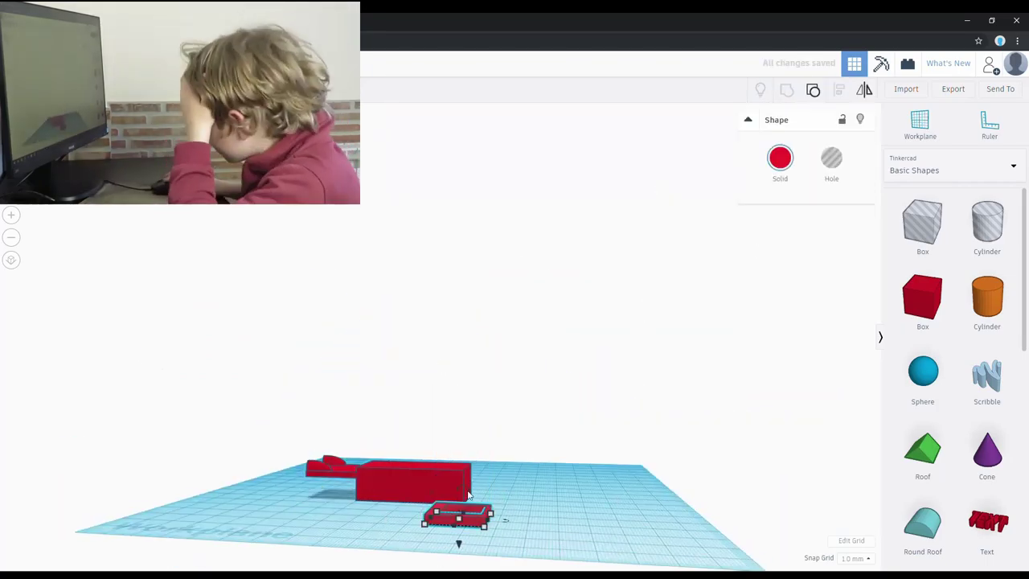
Step: Move the window frame onto the front of the car body, just behind the front plate
right_drag(437, 555, 404, 563)
key(Left)
key(Left)
key(Left)
key(Left)
key(Left)
key(Down)
key(Down)
key(Down)
key(Down)
key(Down)
key(Down)
key(Right)
key(Right)
key(Right)
key(Right)
key(Right)
key(Right)
key(Up)
key(Up)
key(Up)
key(Up)
key(Up)
key(Up)
key(Up)
key(Up)
key(Up)
key(Up)
right_drag(413, 457, 500, 519)
key(Up)
key(Up)
key(Up)
key(Up)
key(Up)
key(Up)
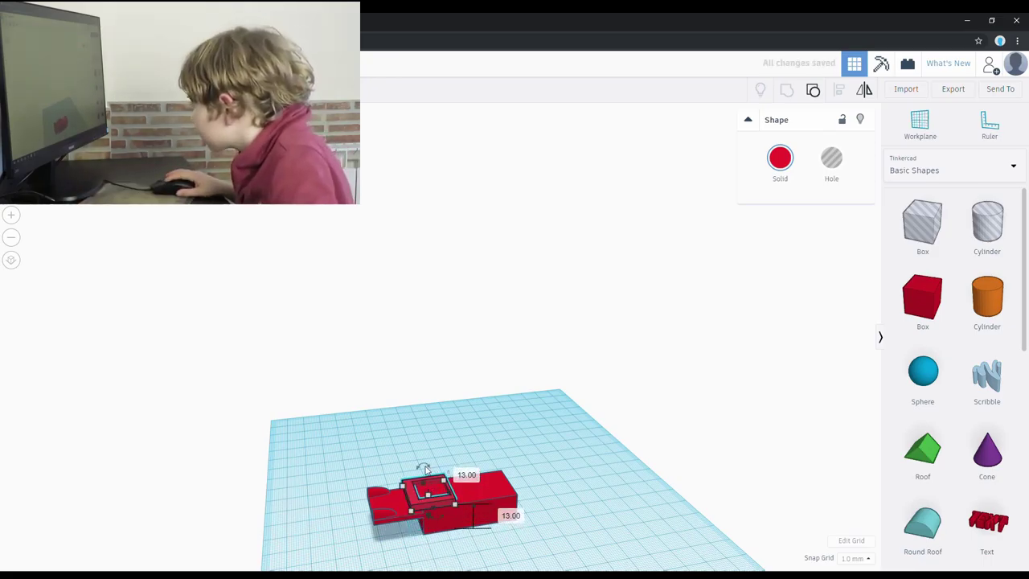
Step: Tilt the frame into a slanted windshield and group it with the front plate and car body
right_drag(428, 523, 408, 468)
shift+click(351, 459)
shift+click(432, 465)
click(787, 90)
click(488, 397)
right_drag(487, 397, 458, 444)
Step: Add a slim cylinder 6 mm wide and about 29 mm tall, and stand a pair of them on the rear of the body
drag(1000, 301, 593, 537)
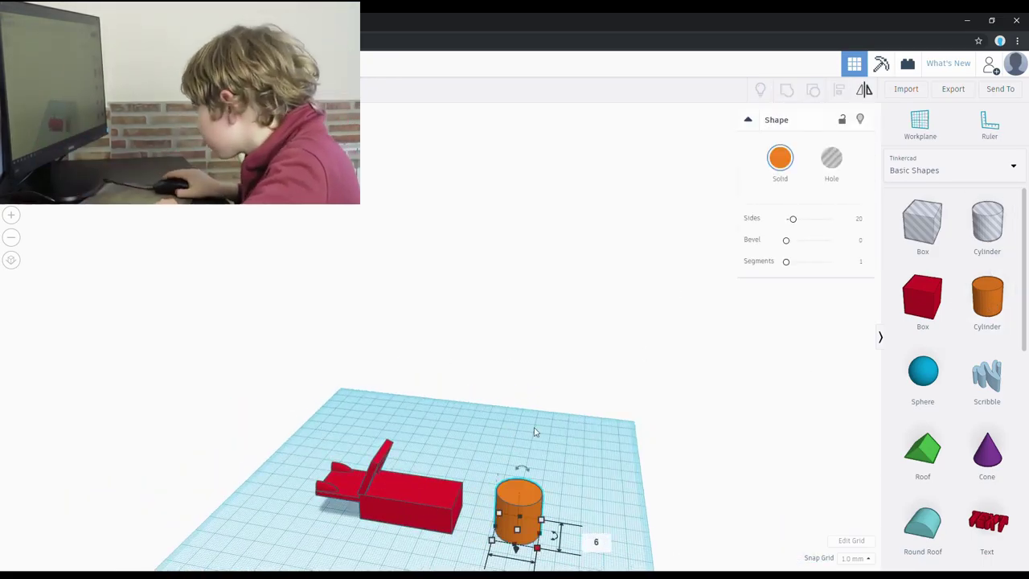
scroll(446, 362, down, 2)
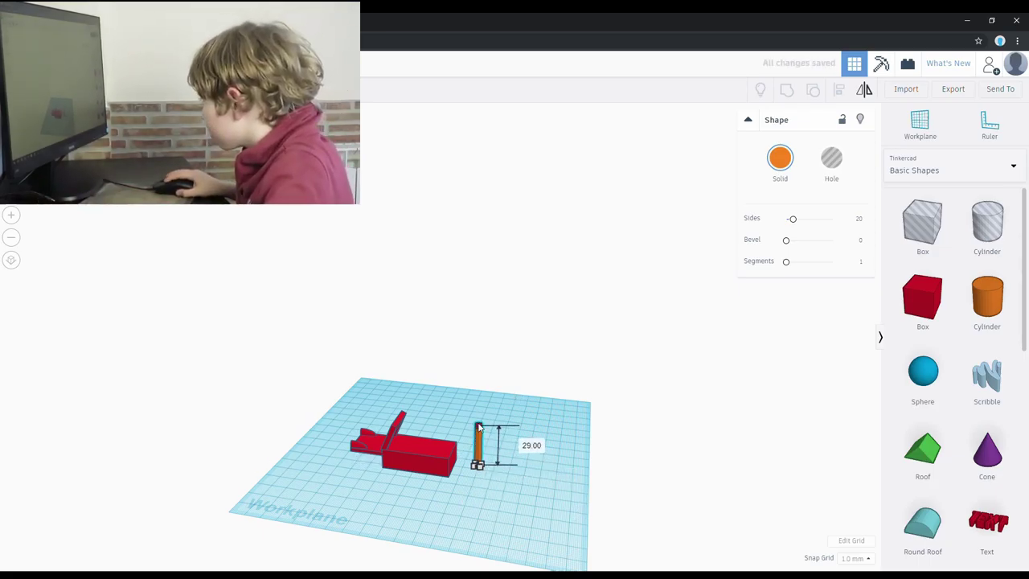
right_drag(572, 261, 454, 401)
scroll(529, 368, up, 4)
right_drag(529, 367, 523, 322)
mouse_move(471, 440)
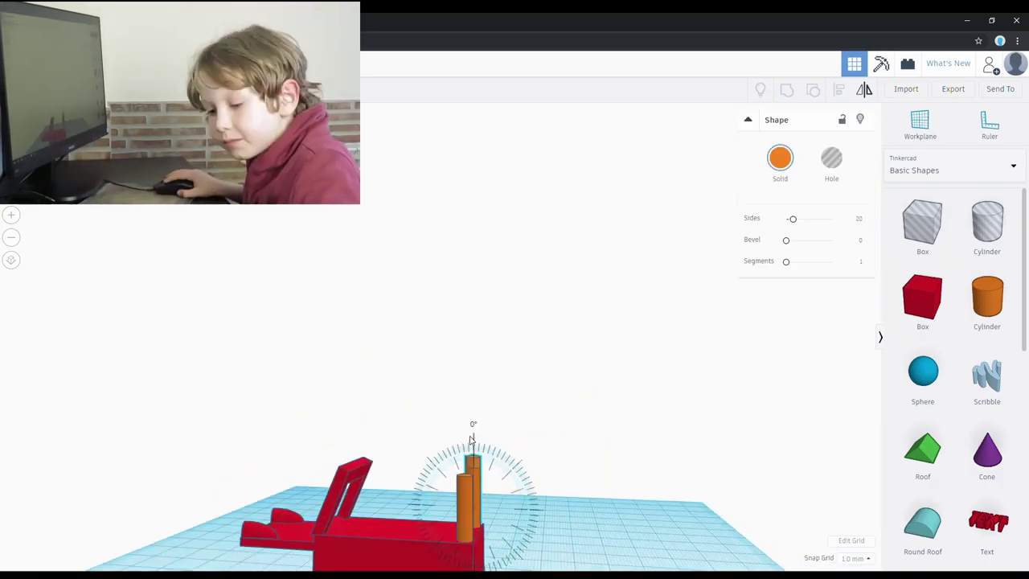
Step: Lay cylinders horizontally as roof rails from the top of the windshield to the rear posts
drag(475, 530, 492, 519)
drag(415, 441, 429, 427)
mouse_move(430, 427)
right_down()
mouse_move(426, 438)
mouse_move(428, 418)
right_up()
drag(424, 390, 390, 391)
drag(425, 423, 426, 433)
right_drag(425, 432, 280, 500)
right_drag(358, 479, 433, 488)
right_drag(669, 364, 361, 561)
right_drag(223, 560, 456, 576)
Step: Position the hole box so it overlaps the lower rear part of the car body
click(464, 539)
drag(460, 499, 459, 472)
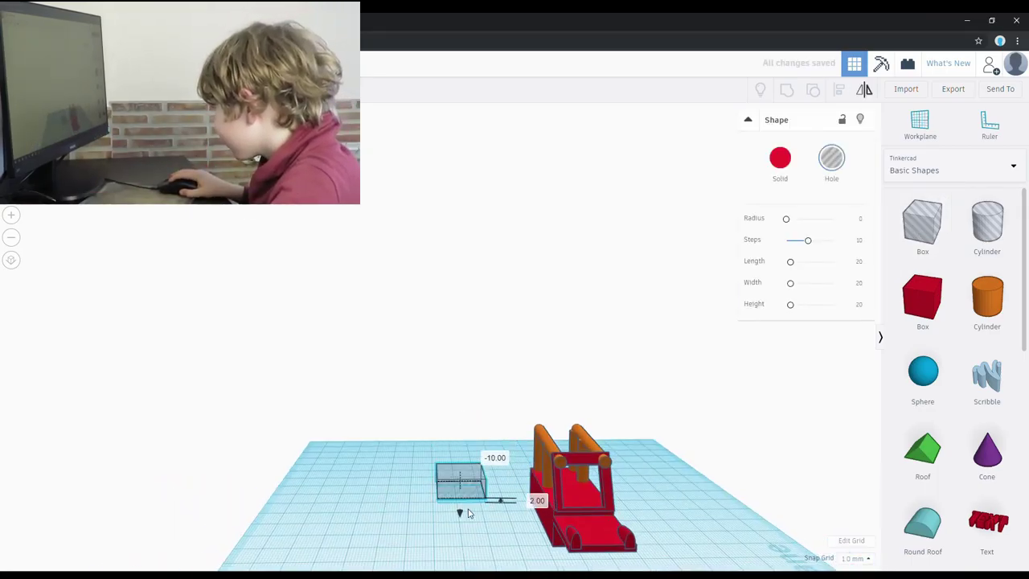
right_drag(463, 552, 331, 545)
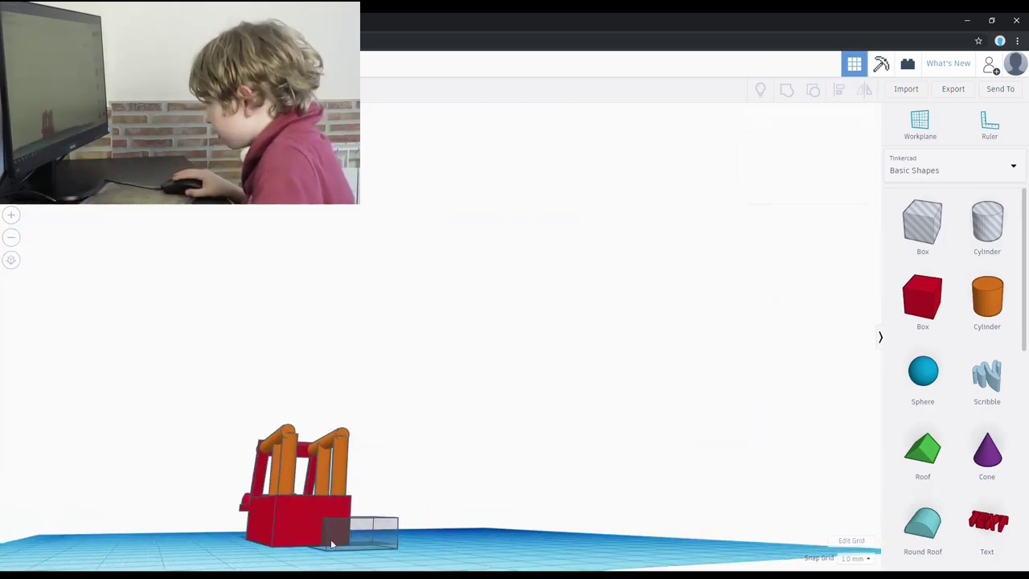
right_drag(337, 379, 456, 432)
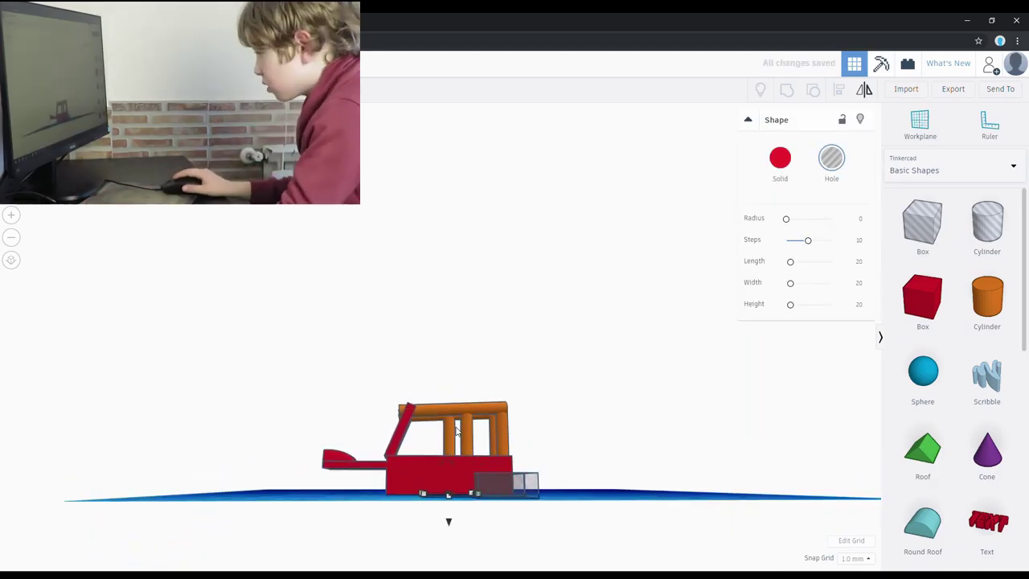
key(ctrl+d)
key(Delete)
Step: Group the hole boxes with the car to cut notches into the lower body
mouse_move(514, 459)
right_down()
mouse_move(501, 489)
mouse_move(523, 487)
mouse_move(512, 483)
mouse_move(527, 470)
right_up()
shift+click(474, 514)
shift+click(470, 480)
shift+click(551, 462)
right_drag(583, 452, 635, 419)
key(ctrl+g)
Step: Place a Wheel from the complete Shape Generators collection beside the car and reduce its footprint to 6 by 6 mm
click(936, 172)
click(925, 434)
scroll(936, 483, down, 2)
click(941, 545)
drag(985, 275, 482, 488)
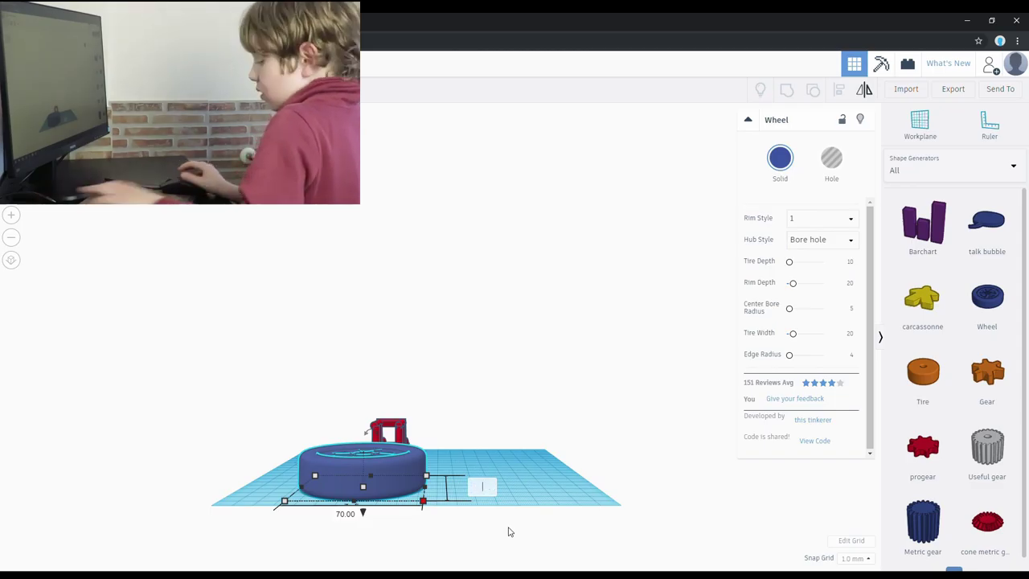
right_drag(364, 488, 533, 536)
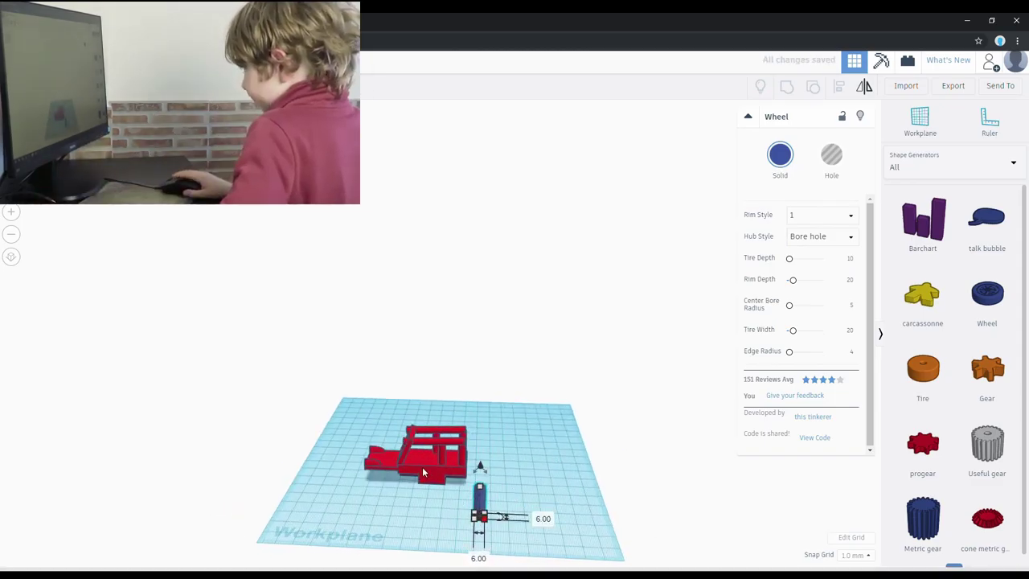
Step: Try to fit the small wheel beneath the rear of the car body
click(424, 473)
click(479, 492)
right_drag(479, 492, 337, 256)
scroll(336, 257, up, 5)
right_drag(304, 492, 221, 560)
scroll(310, 412, down, 5)
scroll(186, 540, up, 3)
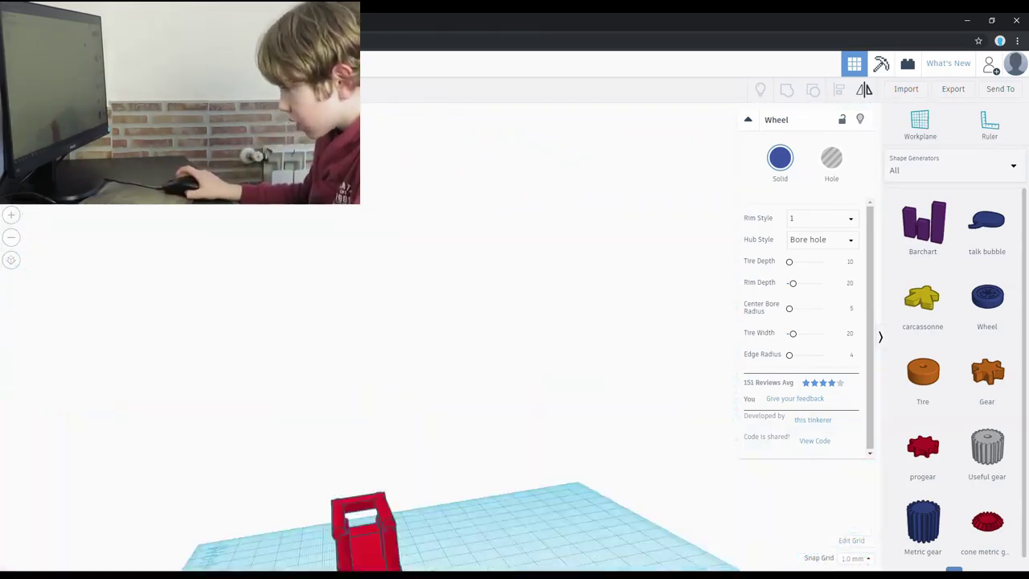
scroll(221, 560, down, 4)
right_drag(362, 508, 386, 491)
scroll(407, 523, down, 2)
scroll(386, 491, up, 2)
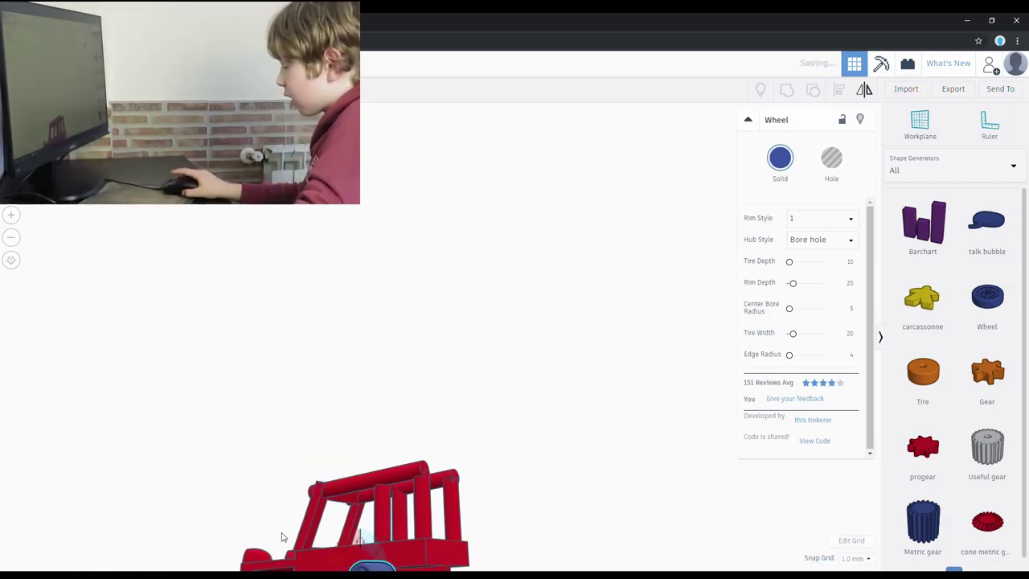
Step: Duplicate the wheel and place one on each side of the car's rear
scroll(282, 537, down, 3)
right_drag(106, 547, 168, 564)
right_drag(410, 553, 410, 515)
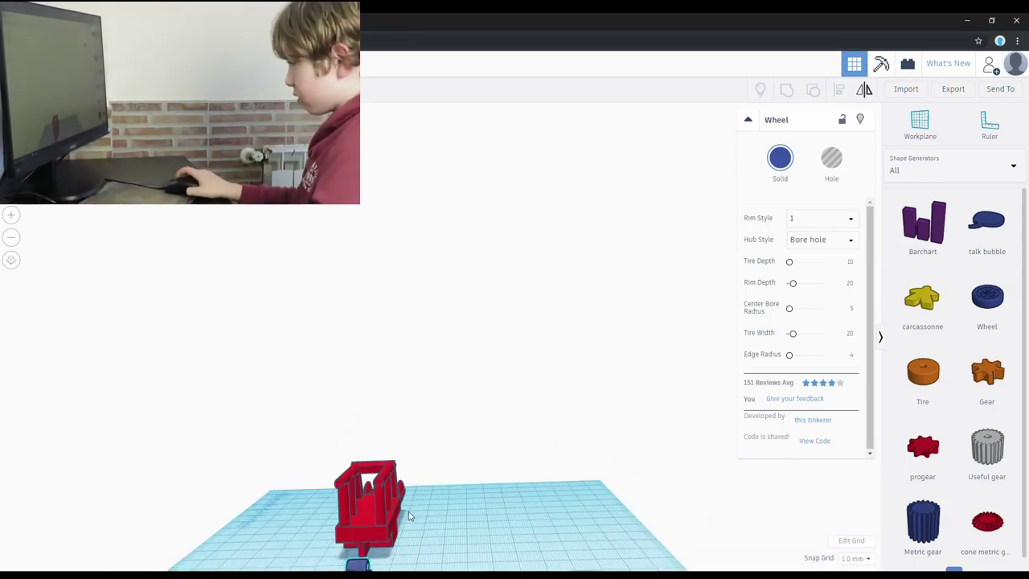
right_drag(374, 468, 389, 482)
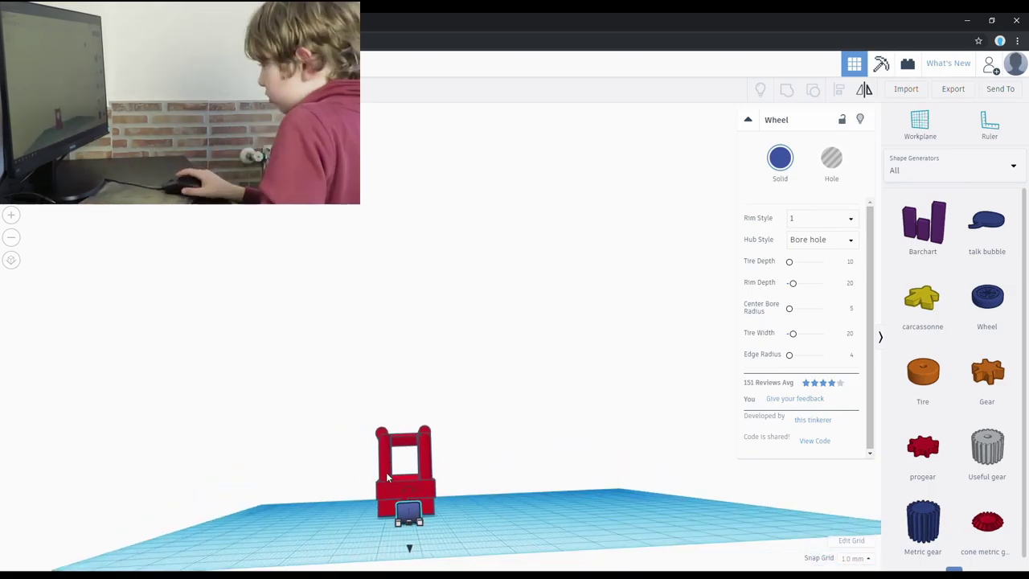
right_drag(360, 519, 397, 539)
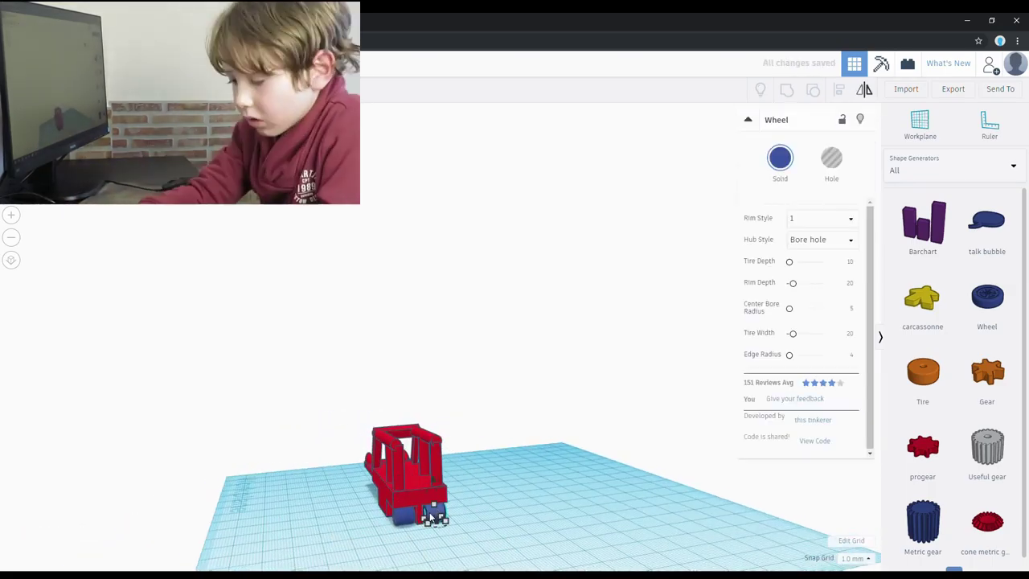
Step: Resize the wheel at the rear corner of the car
right_drag(430, 517, 665, 489)
right_drag(489, 510, 374, 483)
drag(374, 483, 392, 508)
click(379, 519)
click(360, 530)
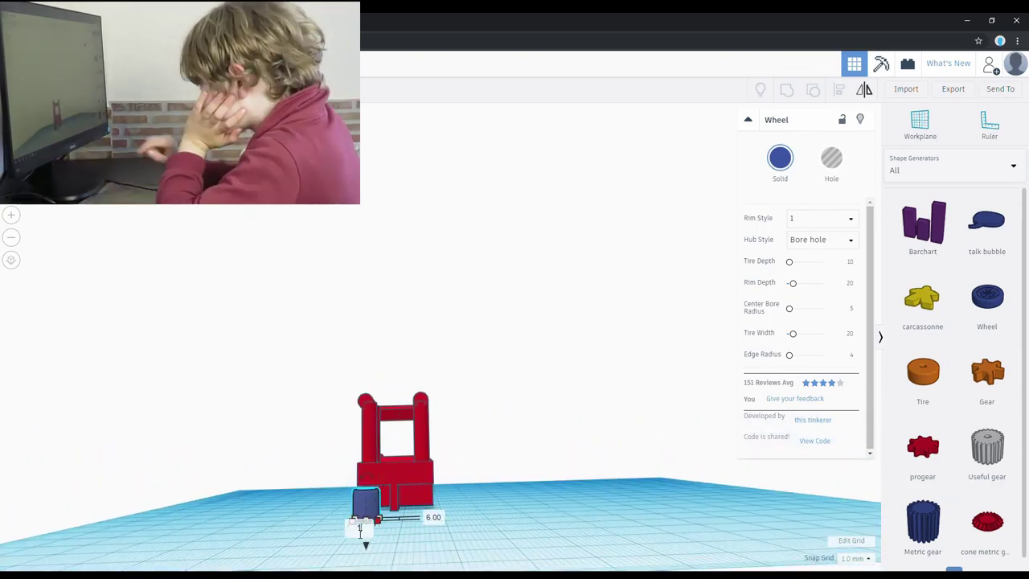
key(Return)
right_drag(452, 507, 483, 274)
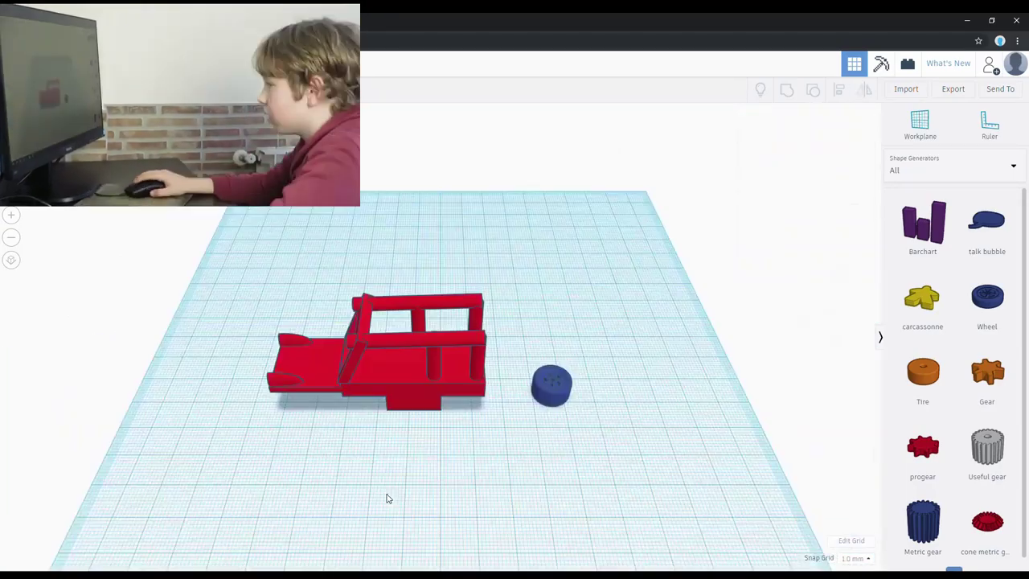
Step: Add a solid box from the Basic Shapes collection to the workplane next to the car
right_drag(389, 496, 836, 294)
scroll(939, 532, down, 1)
click(917, 548)
click(955, 166)
click(919, 207)
drag(923, 299, 606, 322)
right_drag(606, 324, 434, 338)
Step: Move the new red box under the front of the car body, beneath the windshield and front plate
drag(453, 299, 453, 352)
key(Up)
key(Up)
key(Up)
key(Up)
key(Up)
key(Up)
key(Up)
key(Up)
key(Up)
key(Up)
right_drag(456, 332, 442, 293)
drag(433, 296, 427, 301)
right_drag(427, 301, 392, 374)
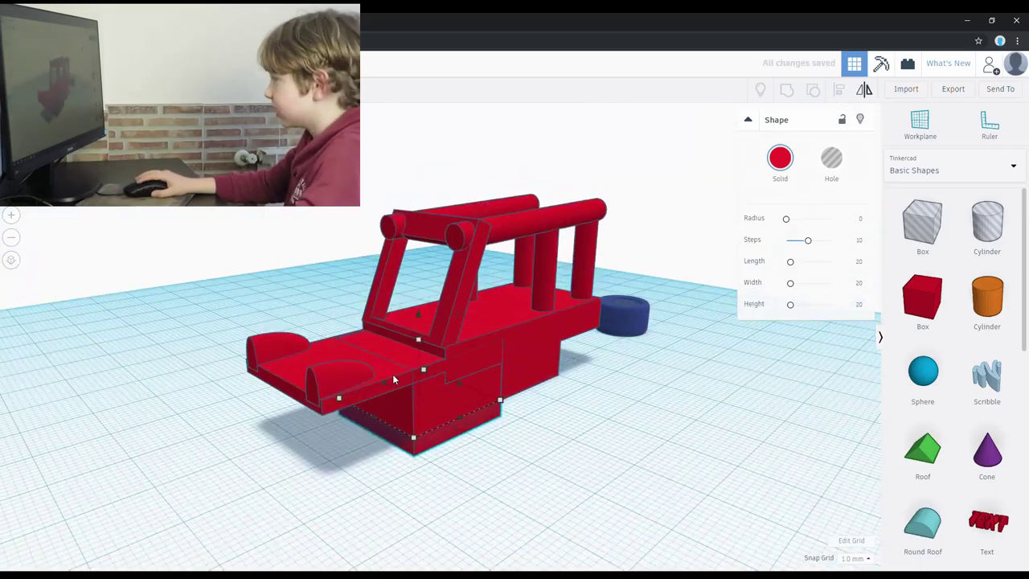
Step: Group the new red box beneath the windshield with the car body
shift+click(393, 374)
key(ctrl+g)
drag(923, 225, 439, 394)
right_drag(438, 394, 392, 398)
key(Left)
key(Left)
key(Left)
key(Left)
key(Left)
key(Left)
key(Left)
key(Left)
key(Left)
key(Left)
key(Delete)
Step: Add a solid box at the front of the car and nudge it sideways into line with the hood
click(384, 333)
right_drag(328, 414, 392, 473)
drag(923, 298, 434, 457)
key(Right)
key(Right)
key(Right)
key(Right)
key(Right)
key(Left)
key(Left)
key(Left)
key(Left)
key(Left)
key(Left)
key(Left)
key(Left)
key(Right)
key(Right)
key(Right)
Step: Lower the new solid box beneath the hood and group it with the car body
mouse_move(440, 461)
right_down()
mouse_move(334, 467)
mouse_move(435, 462)
right_up()
drag(641, 310, 641, 376)
right_drag(643, 378, 731, 346)
shift+click(684, 362)
key(ctrl+g)
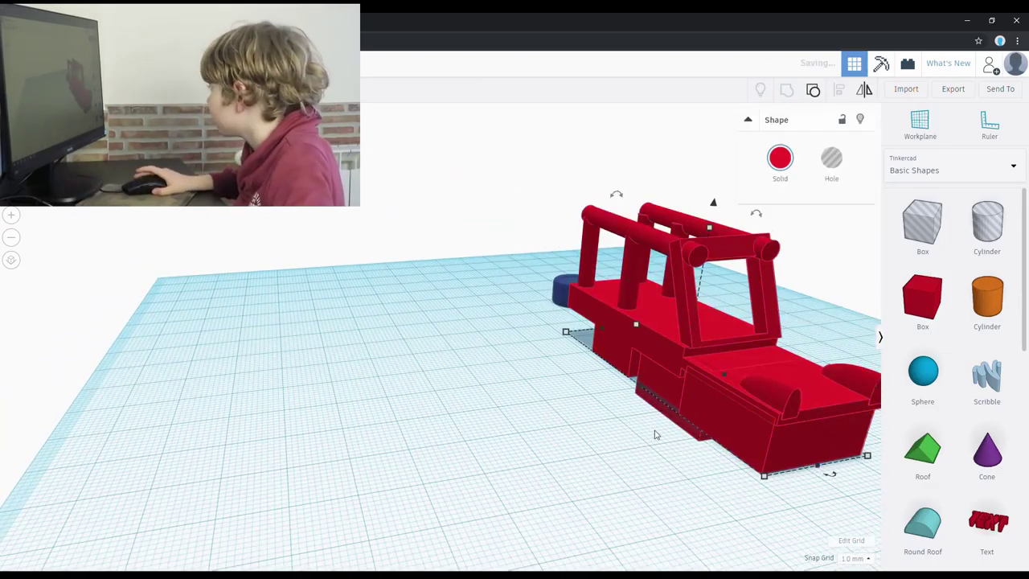
Step: Add a 20 by 20 mm solid box to the underbody just behind the front block and group it with the car
right_drag(655, 434, 817, 479)
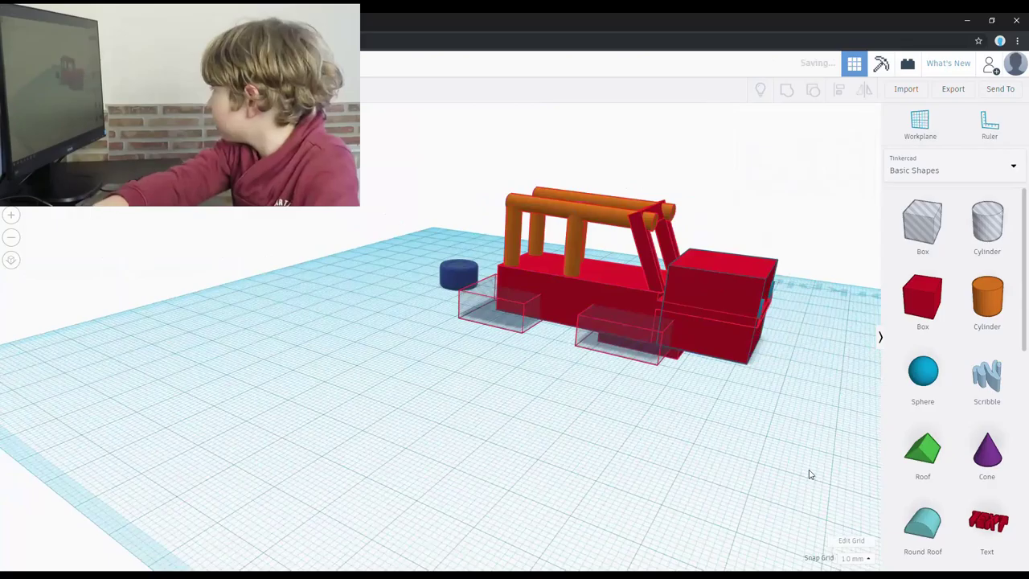
click(729, 269)
right_drag(717, 276, 463, 482)
click(563, 272)
drag(923, 298, 554, 302)
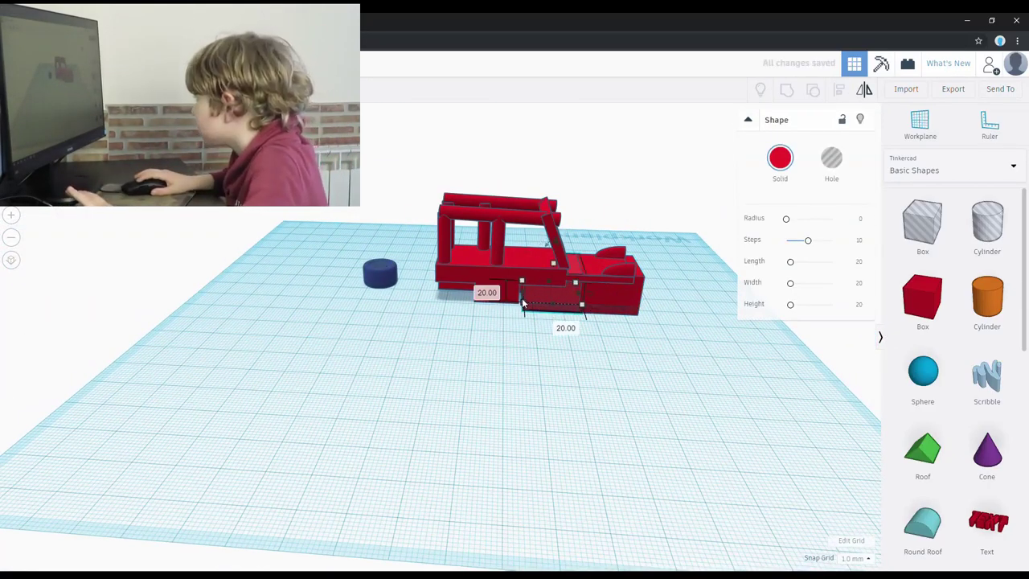
right_drag(473, 301, 523, 336)
click(787, 91)
Step: Add a box-shaped hole at the front side of the car and lower it beneath the fender
click(923, 222)
click(604, 298)
right_drag(602, 297, 386, 363)
drag(624, 334, 639, 381)
right_drag(638, 382, 926, 388)
Step: Nudge the hole box sideways until it overlaps the side of the front block at the wheel position
key(Left)
key(Left)
key(Left)
key(Left)
key(Left)
key(Left)
key(Left)
key(Left)
key(Left)
key(Left)
key(Right)
key(Right)
key(Right)
key(Right)
key(Right)
key(Right)
key(Right)
key(Right)
key(Right)
key(Right)
key(Right)
key(Right)
key(Right)
key(Right)
key(Right)
key(Right)
key(Right)
key(Right)
key(Right)
key(Right)
key(Left)
key(Left)
key(Left)
key(Left)
key(Left)
key(Left)
key(Left)
key(Left)
key(Left)
key(Left)
key(Left)
key(Left)
key(Left)
key(Left)
key(Left)
key(Left)
key(Left)
key(Left)
key(Left)
key(Left)
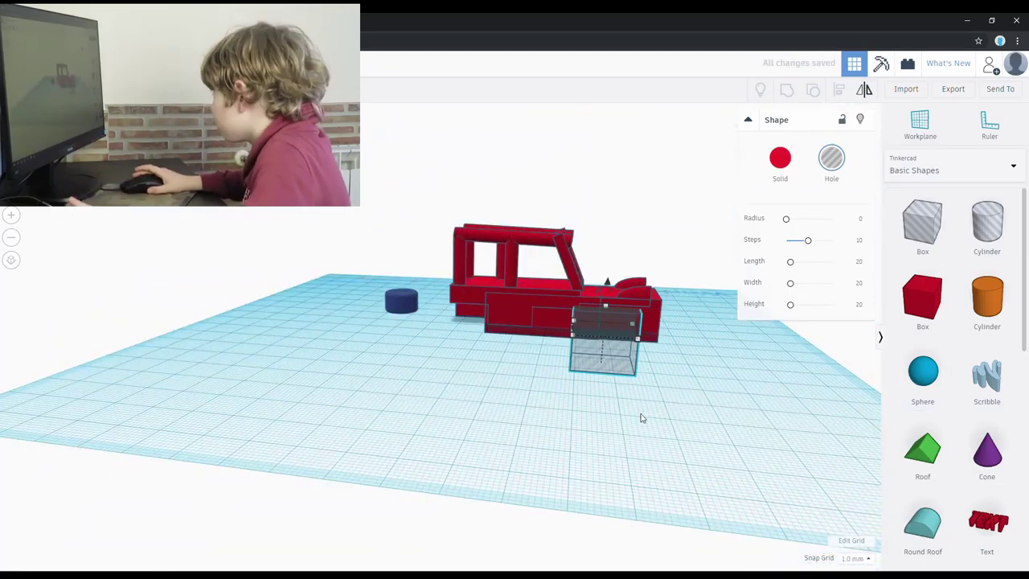
right_drag(653, 450, 486, 453)
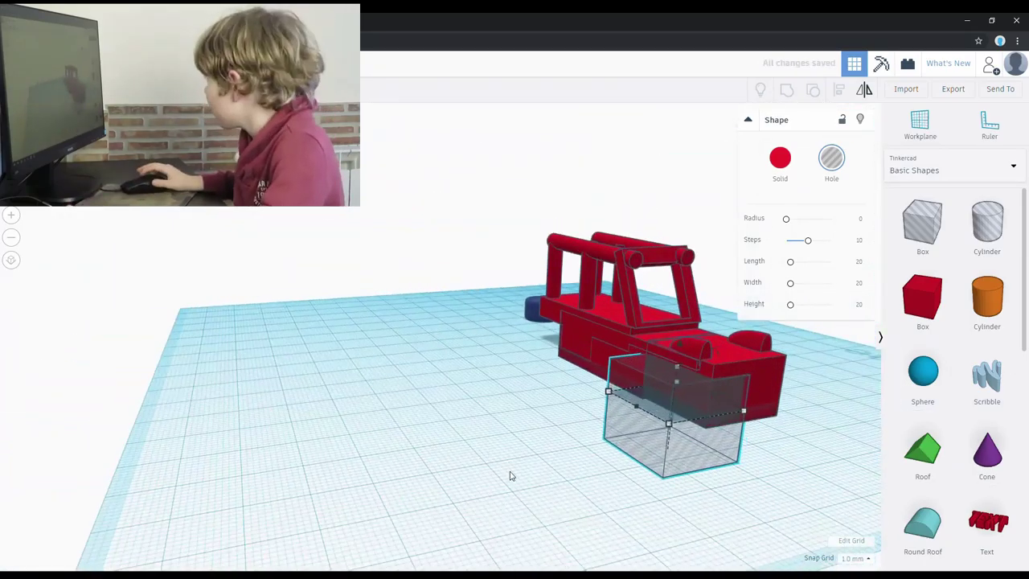
Step: Duplicate the hole box and move the copy to the opposite side of the front block
key(ctrl+d)
right_drag(386, 485, 314, 492)
key(ctrl+d)
key(Right)
key(Right)
key(Right)
key(Right)
key(Right)
key(Right)
key(Right)
key(Right)
key(Right)
key(Right)
key(Right)
key(Right)
key(Right)
key(Right)
key(Right)
key(Right)
key(Right)
key(Right)
key(Right)
key(Right)
key(Left)
key(Left)
key(Left)
key(Left)
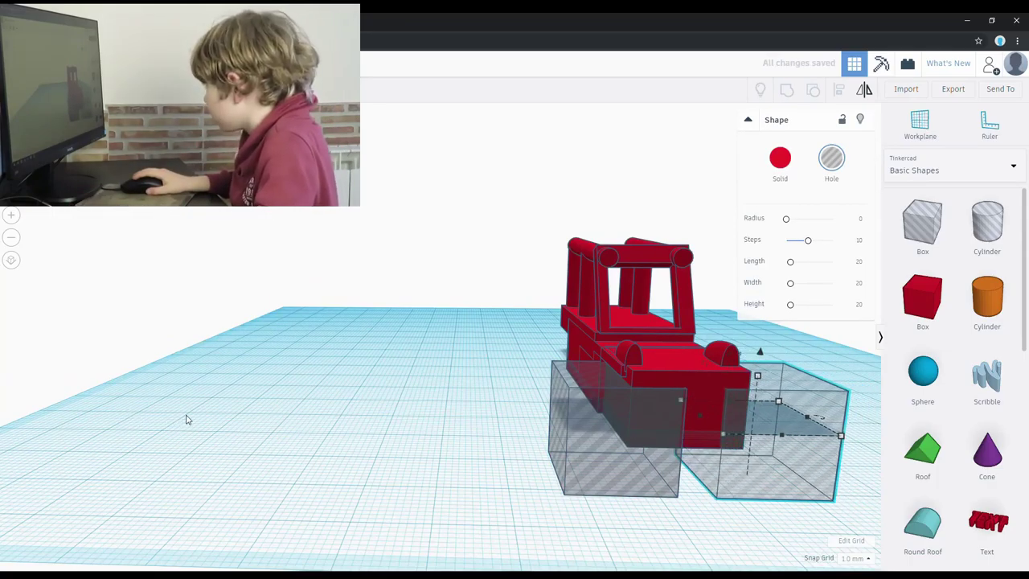
key(Left)
Step: Shift the surplus hole box outward from the front block and delete it
click(629, 475)
key(Left)
key(Left)
key(Left)
key(Left)
right_drag(629, 475, 603, 491)
key(Delete)
Step: Nudge the remaining hole boxes so that each one cuts into its side of the front block
click(579, 482)
key(Right)
key(Right)
key(Right)
key(Right)
click(725, 477)
right_drag(724, 477, 655, 484)
click(569, 427)
key(Left)
Step: Group the car body with both front hole boxes to cut the front wheel notches
key(ctrl+a)
click(531, 497)
right_drag(531, 497, 297, 511)
click(522, 476)
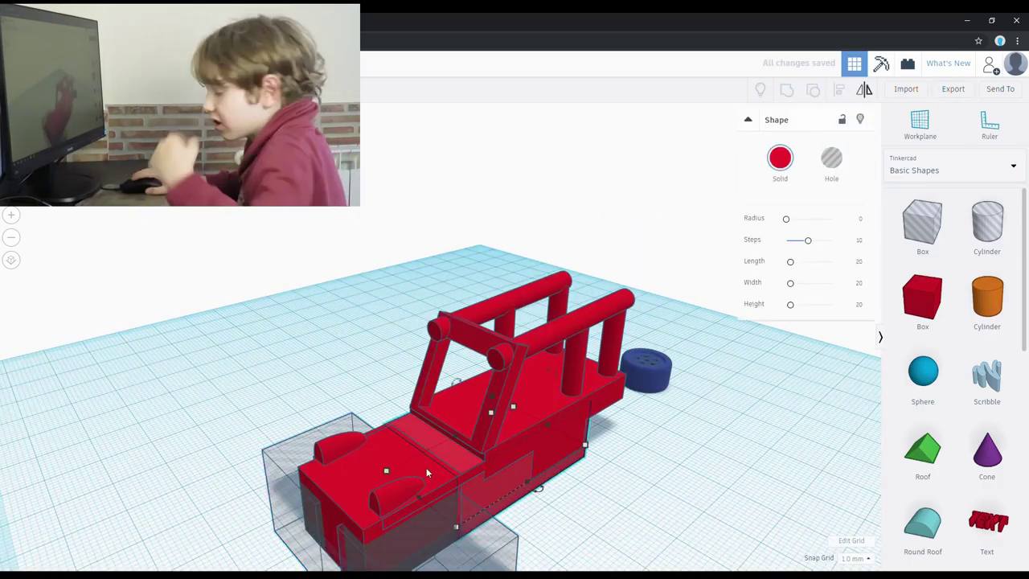
shift+click(425, 473)
shift+click(354, 508)
click(787, 91)
Step: Move the wheel away from the car and place a solid box under the rear of the body
right_drag(715, 478, 383, 485)
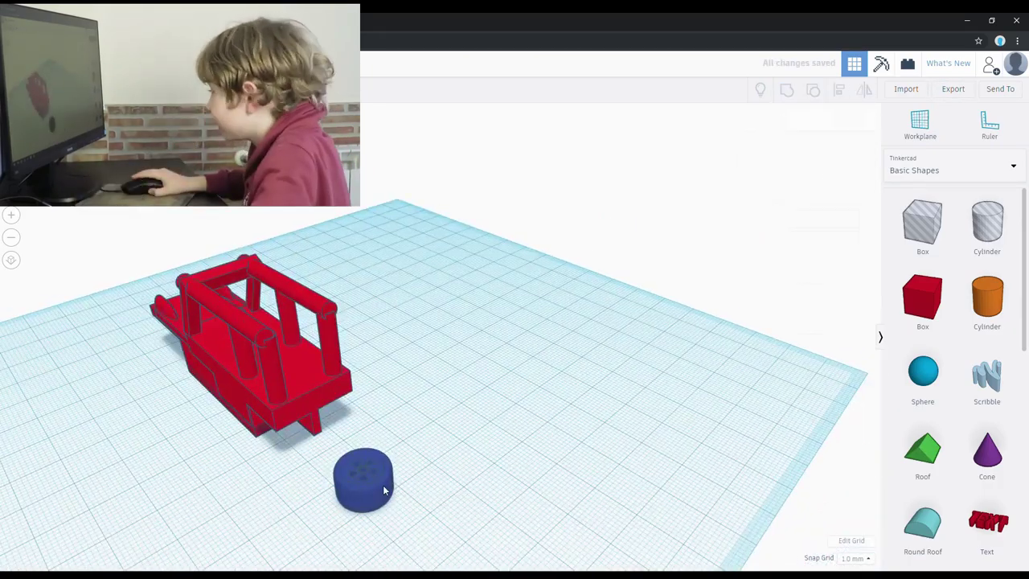
drag(383, 485, 498, 565)
drag(929, 301, 318, 434)
drag(314, 366, 315, 402)
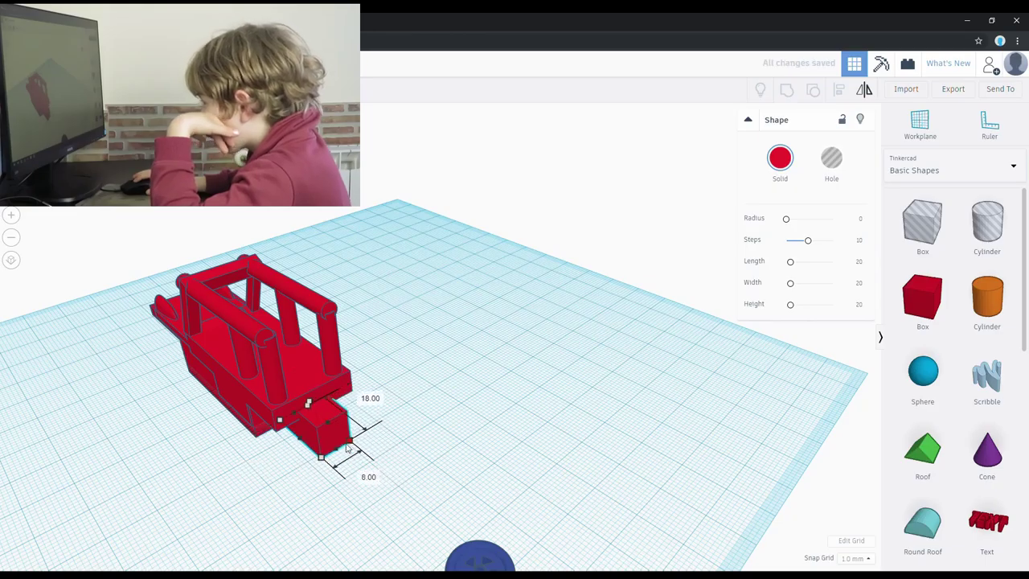
Step: Lower the box under the rear of the car and group it with the car body
right_drag(329, 412, 275, 343)
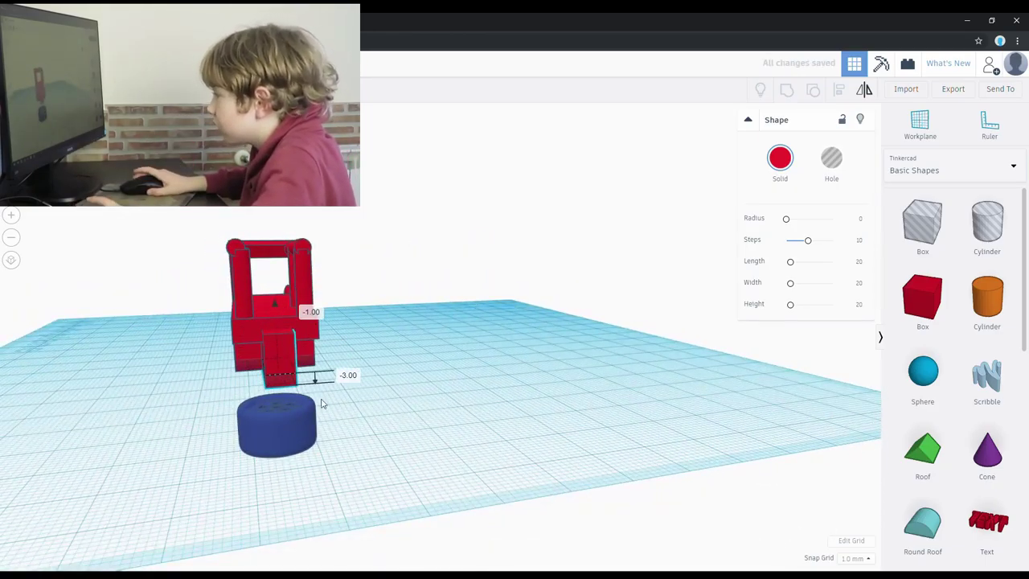
right_drag(322, 403, 380, 396)
shift+click(380, 395)
click(788, 91)
Step: Raise the grouped car body slightly and move the wheel close beside the car
right_drag(407, 495, 306, 435)
shift+click(296, 472)
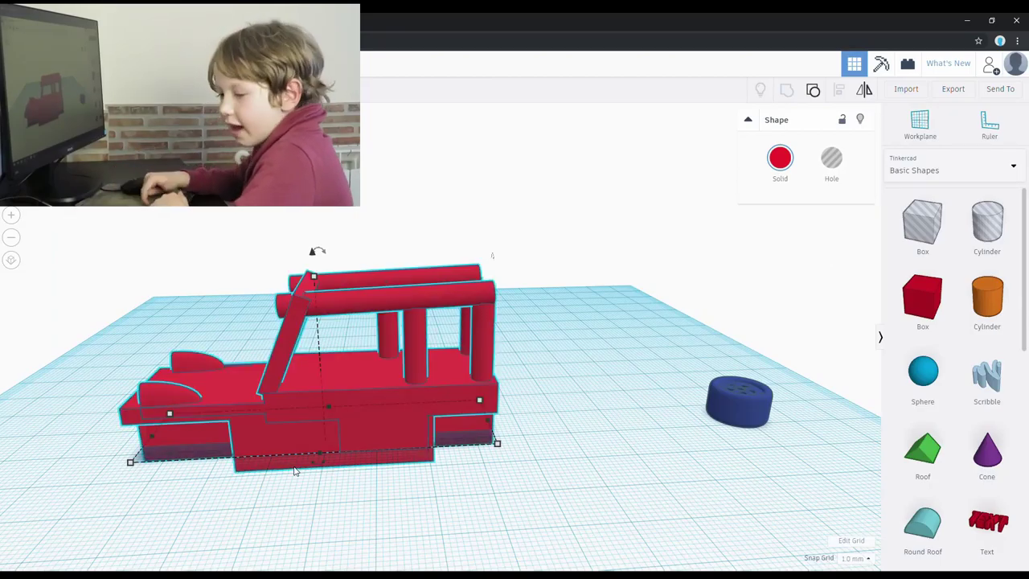
right_drag(501, 476, 298, 482)
drag(493, 190, 491, 168)
right_drag(361, 386, 423, 432)
drag(696, 335, 616, 492)
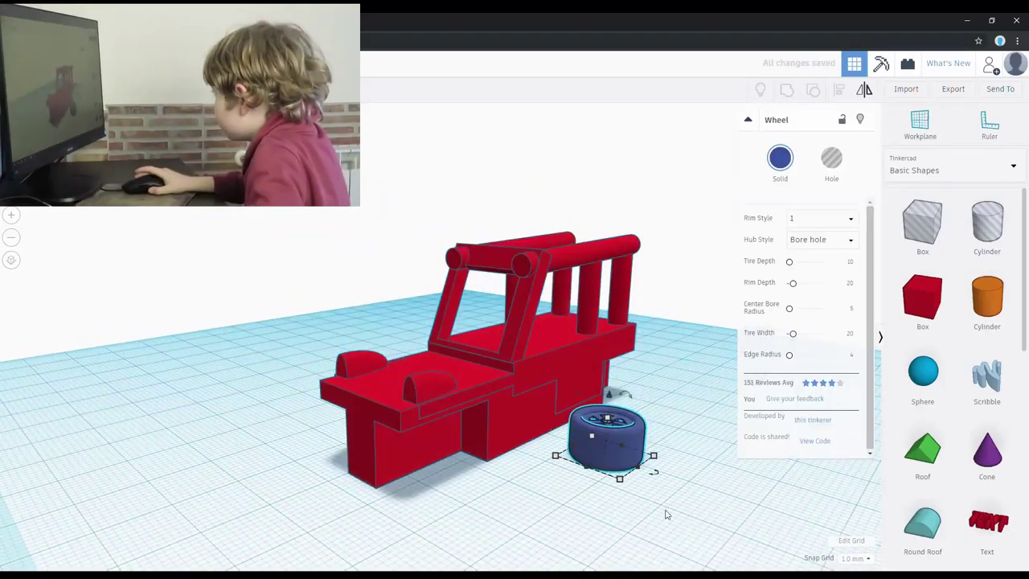
Step: Place a cylinder hole on the workplane behind the car and set its base to 8 by 8 mm
right_drag(616, 495, 223, 481)
drag(987, 225, 608, 465)
text(8)
click(551, 530)
text(8)
key(Return)
Step: Resize the cylinder hole's base to 6.5 by 6.5 mm
right_drag(585, 519, 424, 507)
click(459, 490)
text(6)
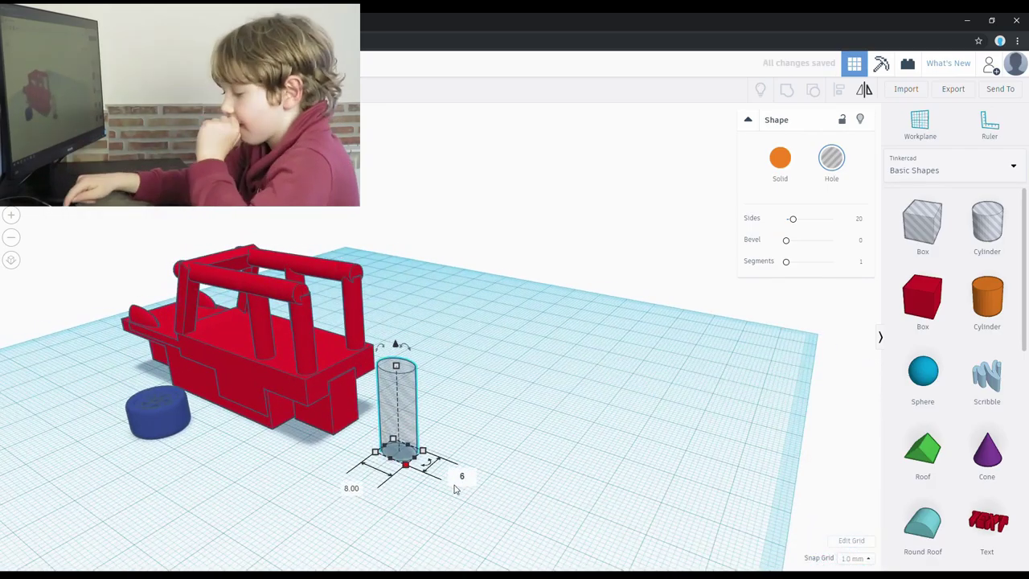
text(.5)
click(351, 493)
text(6.5)
key(Return)
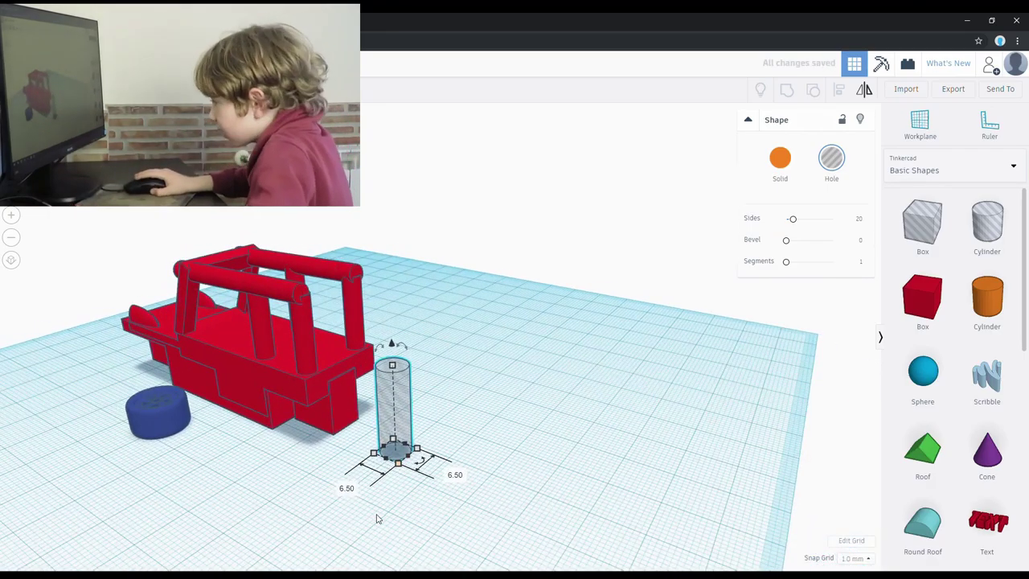
Step: Lay the cylinder hole across the car's rear block and move a copy of it toward the front block
right_drag(387, 395, 257, 459)
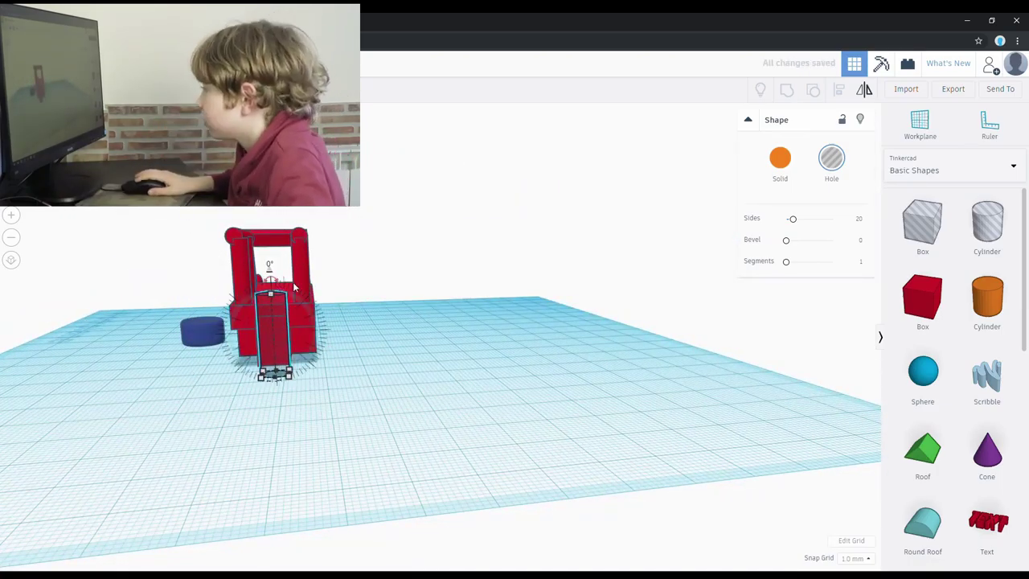
click(298, 342)
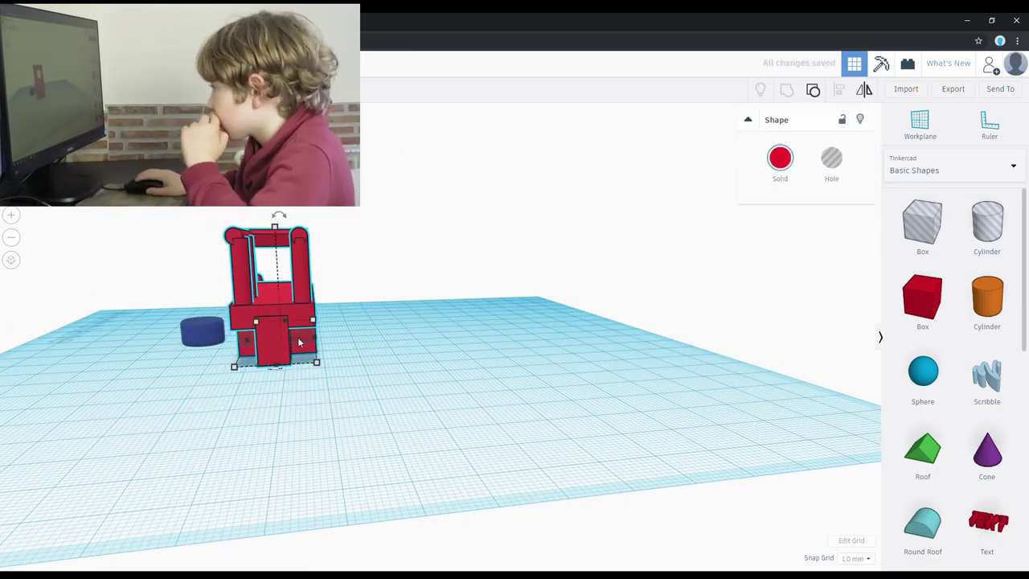
right_drag(280, 307, 420, 322)
right_drag(531, 345, 667, 384)
right_drag(451, 386, 587, 331)
shift+click(276, 317)
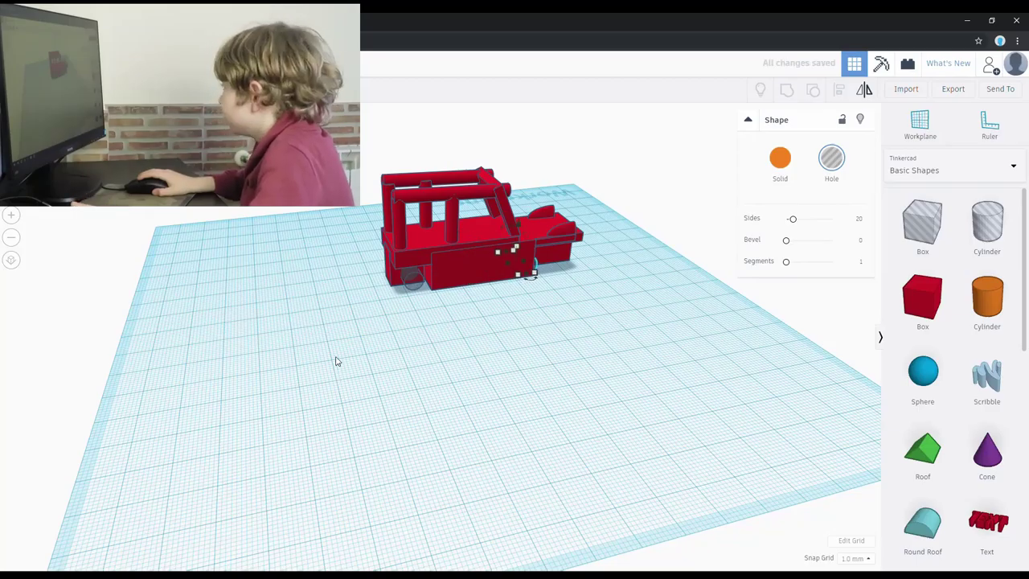
key(shift+Right)
key(shift+Right)
Step: Group the car body with both cylinder holes to cut the front and rear axle holes
scroll(691, 333, up, 5)
right_drag(691, 333, 367, 378)
scroll(145, 380, down, 5)
shift+click(193, 355)
shift+click(445, 366)
click(787, 90)
Step: Add a solid cylinder beside the car as an axle and set its base diameter to 6 mm
click(987, 298)
click(623, 432)
drag(725, 462, 708, 505)
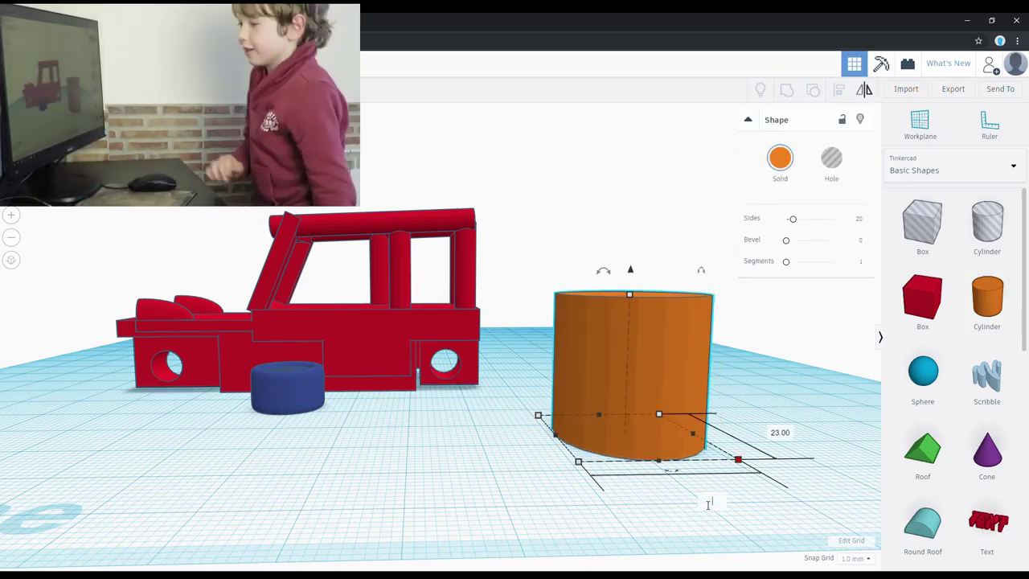
key(Tab)
text(6)
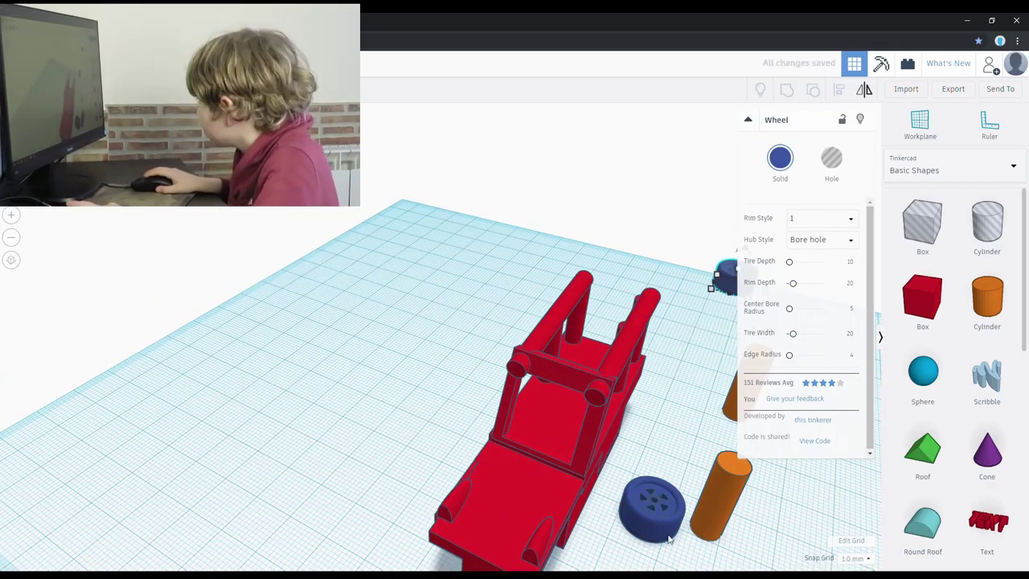
right_drag(554, 494, 728, 386)
click(728, 386)
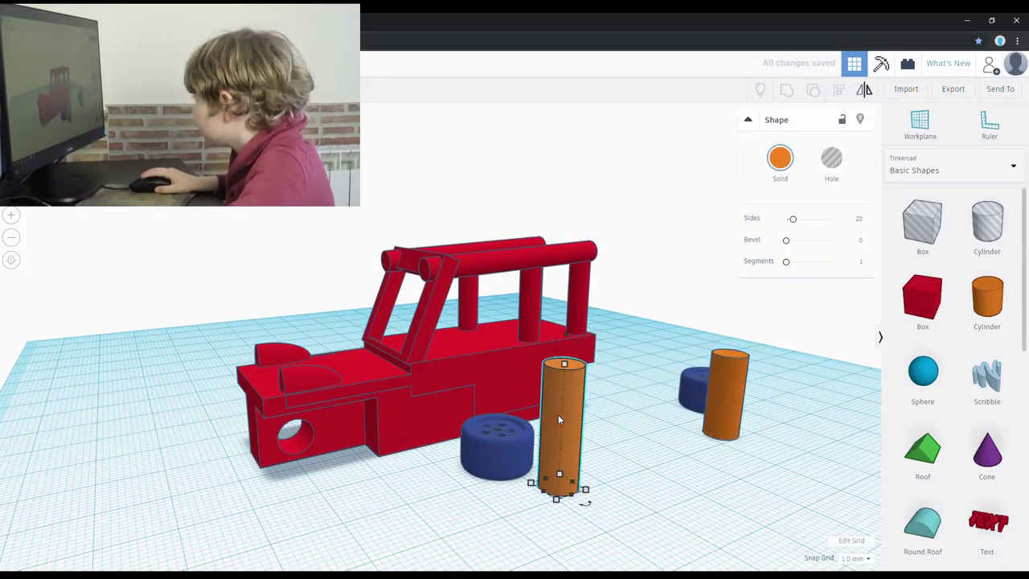
click(559, 420)
key(Delete)
click(265, 467)
click(727, 411)
right_drag(726, 412, 416, 396)
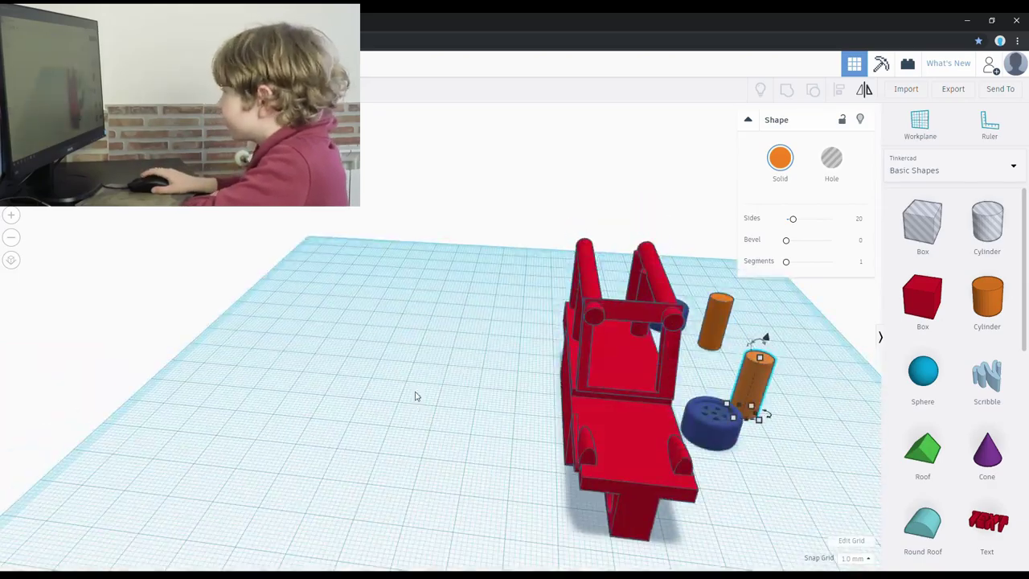
Step: Duplicate the wheel until four wheels stand beside the car
click(721, 429)
scroll(446, 553, down, 8)
right_drag(535, 469, 412, 483)
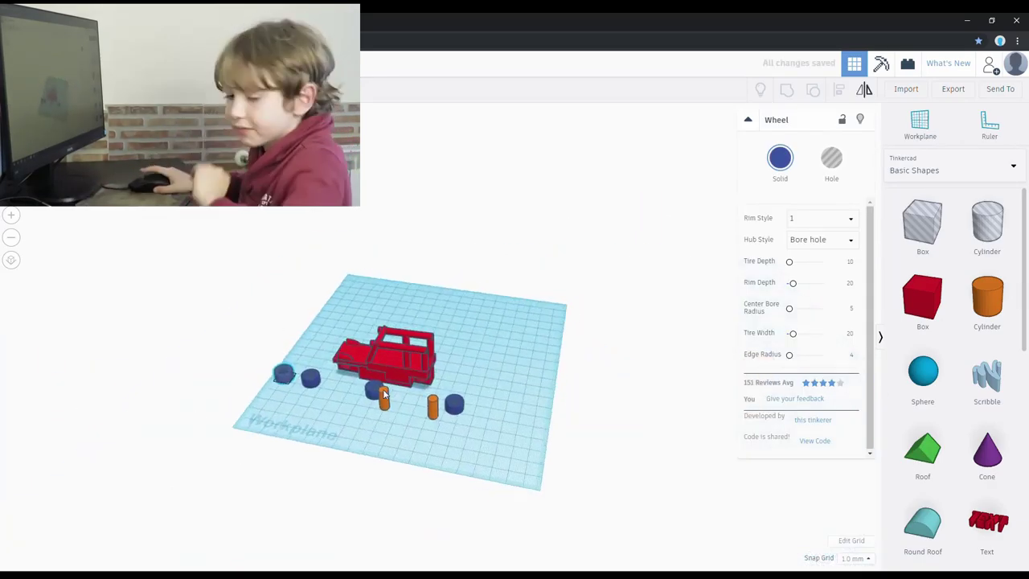
right_drag(653, 237, 159, 487)
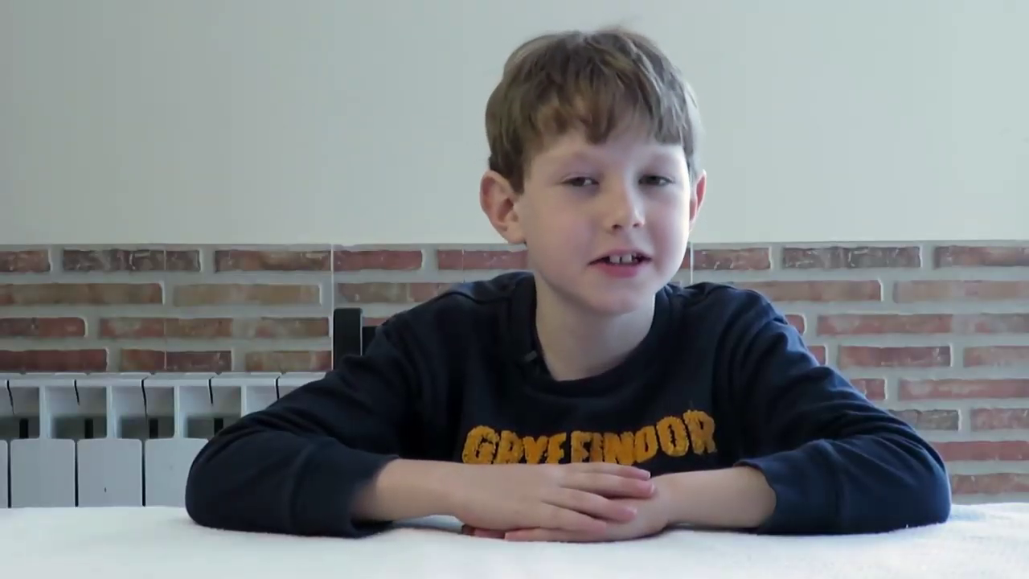